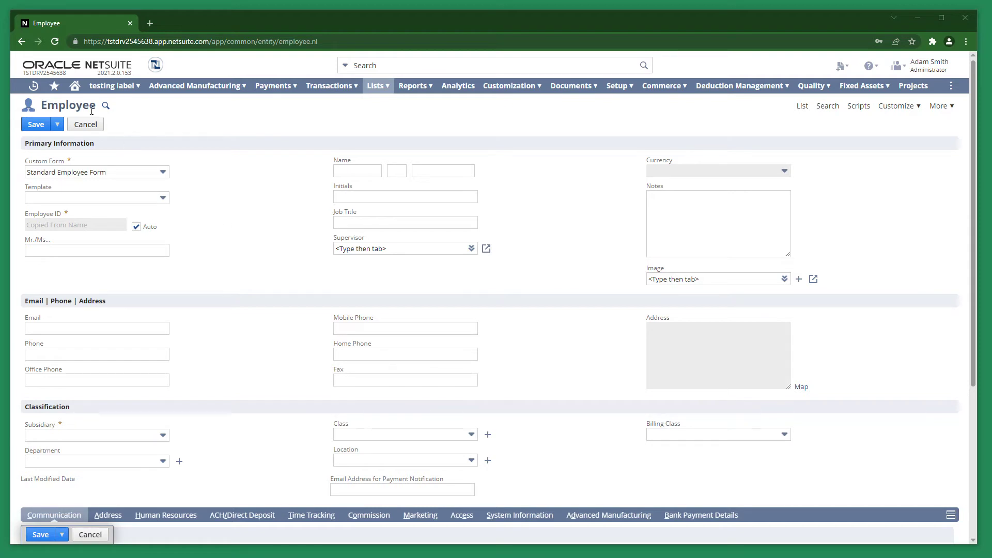
Open the NetSuite Set Preferences window on its Appearance settings.
{"action": "mouse_move", "coordinate": [75, 87]}
{"action": "left_click", "coordinate": [142, 113]}
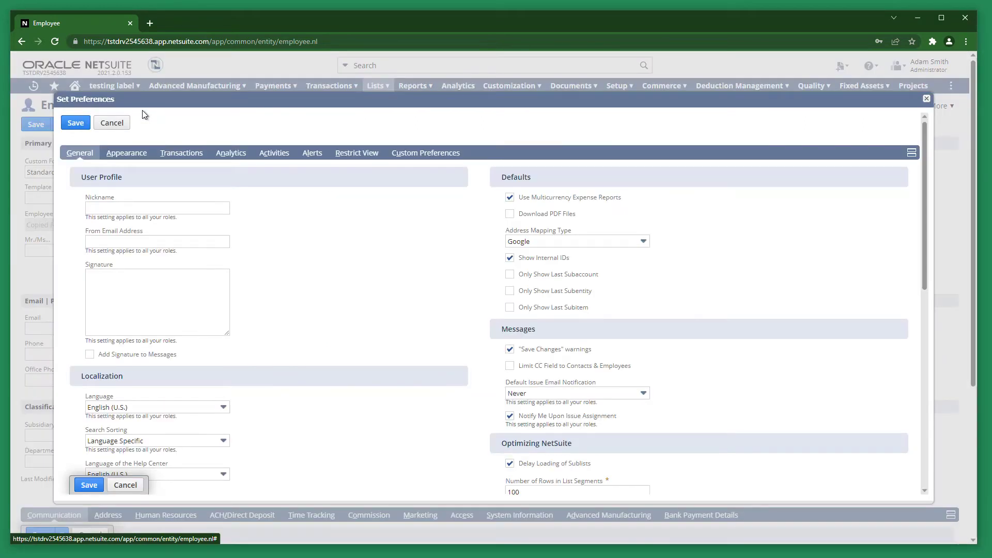
{"action": "left_click", "coordinate": [133, 153]}
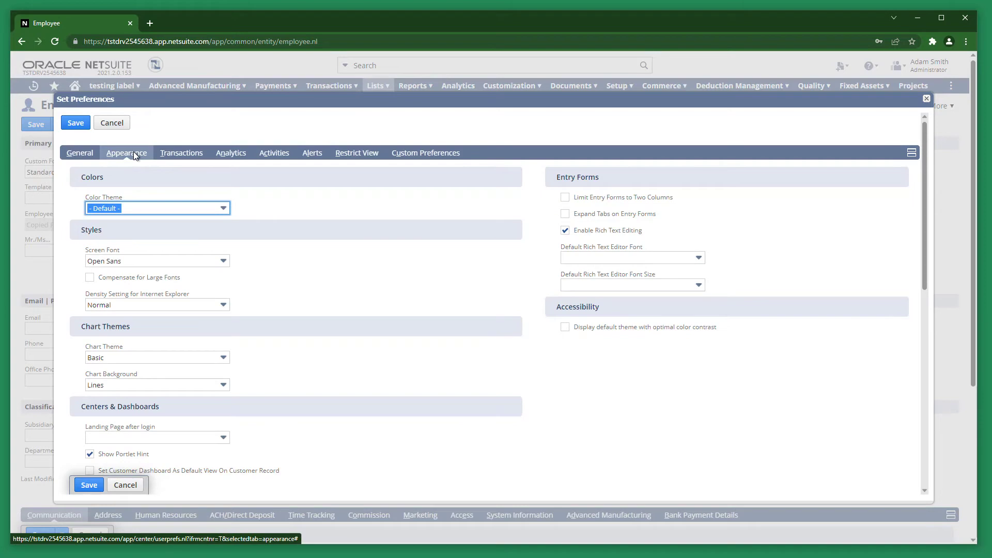
Browse the full Color Theme list, leaving the theme on Default.
{"action": "left_click", "coordinate": [221, 211]}
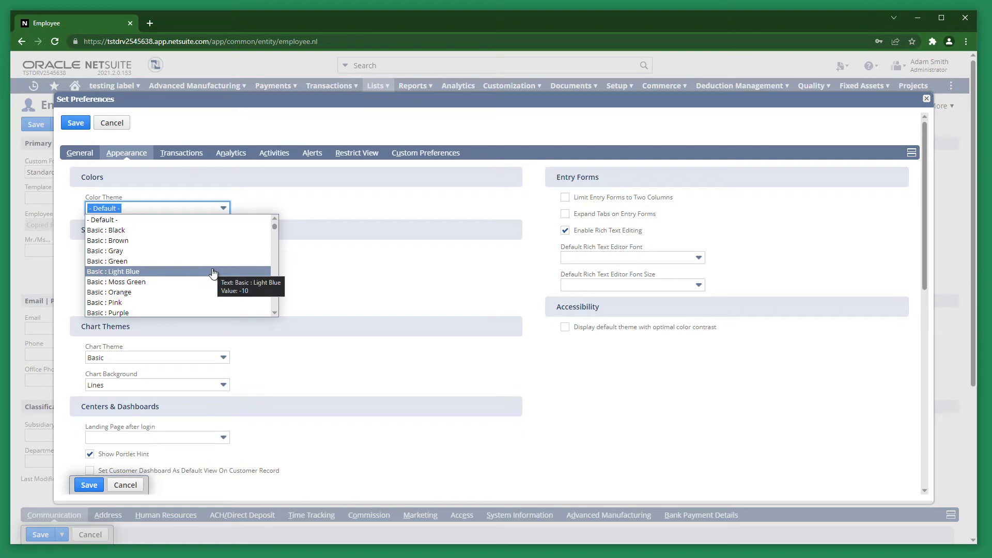
{"action": "scroll", "coordinate": [214, 272], "scroll_direction": "down", "scroll_amount": 5}
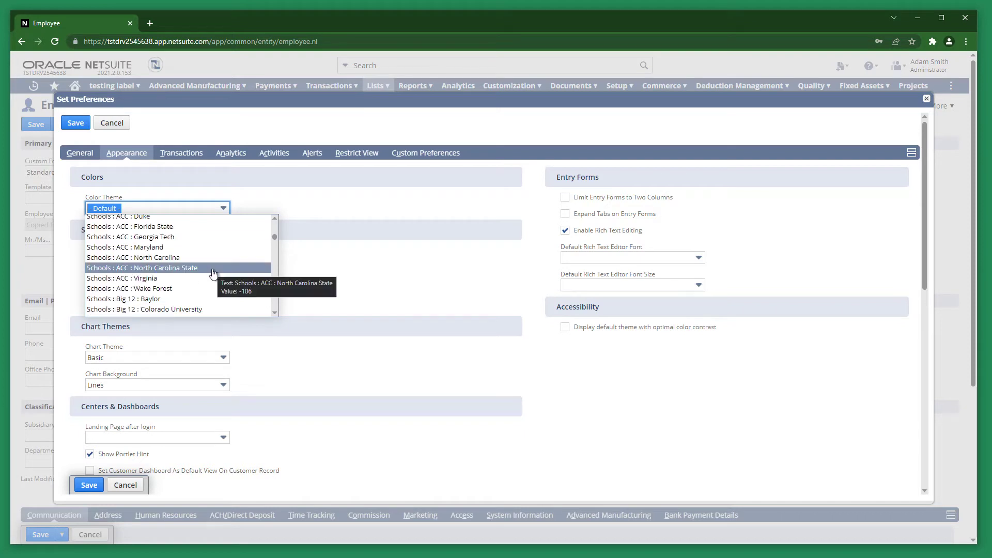
{"action": "scroll", "coordinate": [214, 273], "scroll_direction": "down", "scroll_amount": 3}
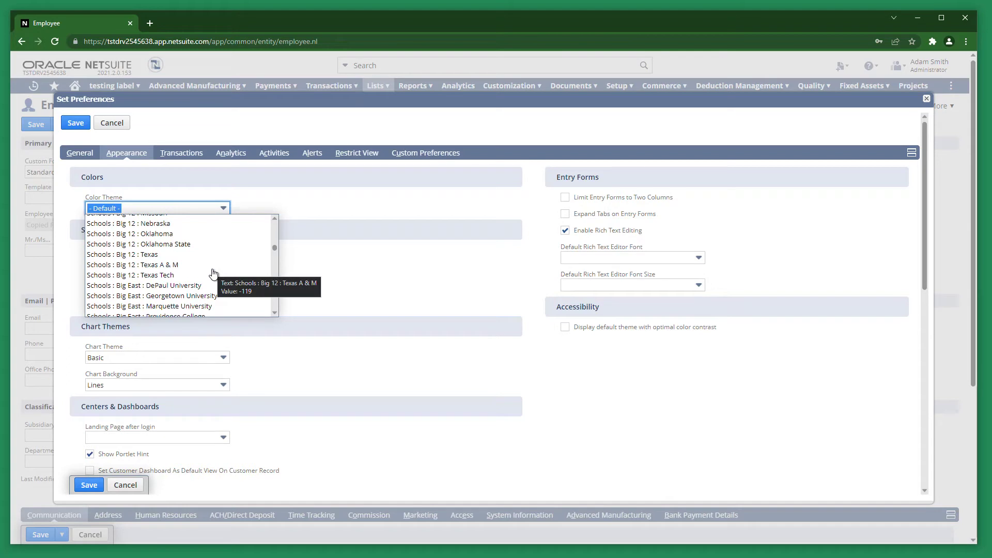
{"action": "scroll", "coordinate": [224, 260], "scroll_direction": "down", "scroll_amount": 2}
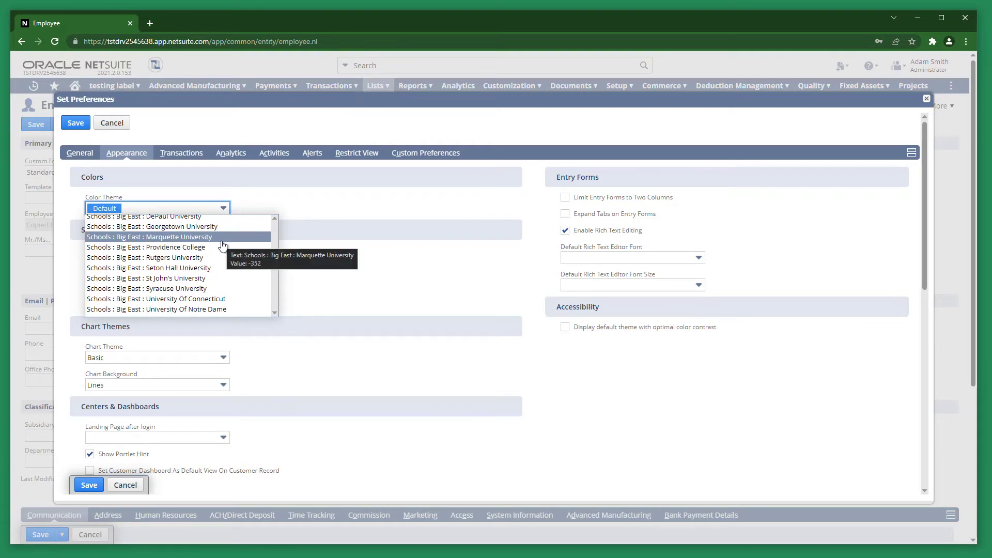
{"action": "scroll", "coordinate": [222, 269], "scroll_direction": "down", "scroll_amount": 2}
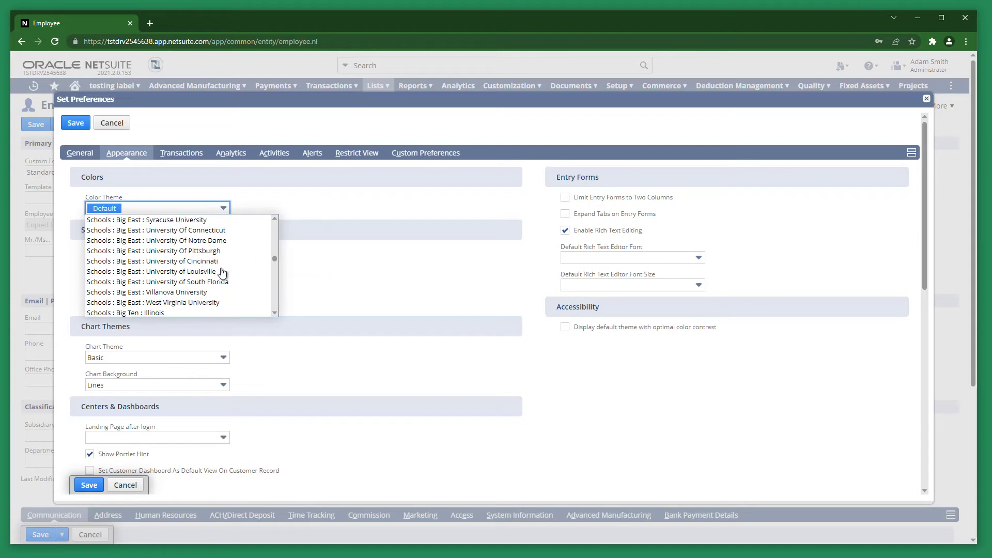
{"action": "left_click", "coordinate": [333, 268]}
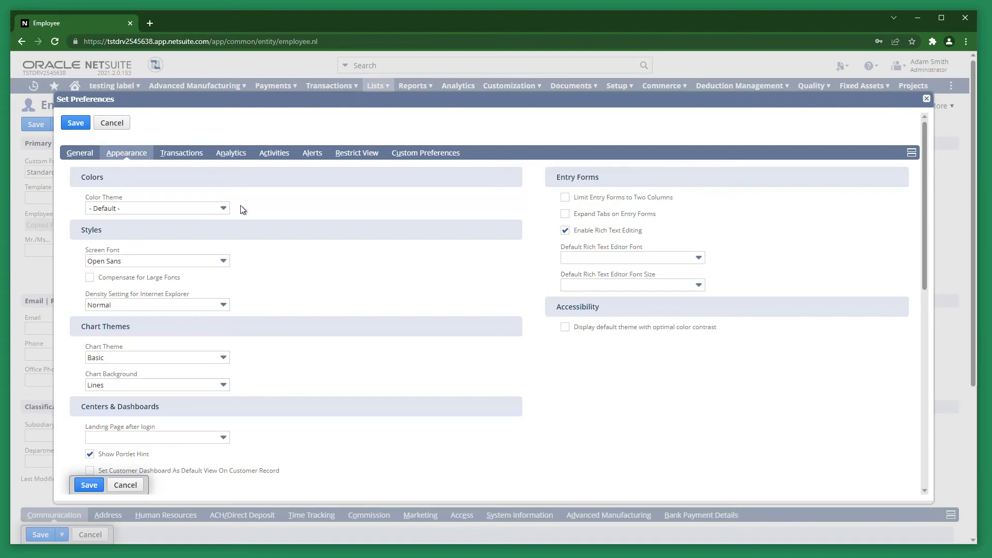
Cancel Set Preferences, then open and close SuiteAdvanced Settings from the role menu.
{"action": "left_click", "coordinate": [113, 123]}
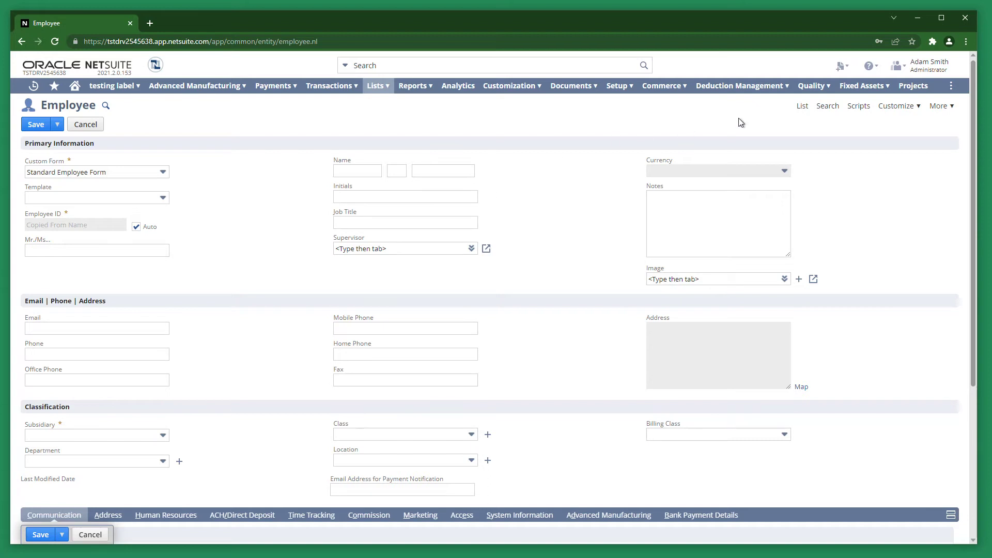
{"action": "mouse_move", "coordinate": [907, 67]}
{"action": "mouse_move", "coordinate": [900, 96]}
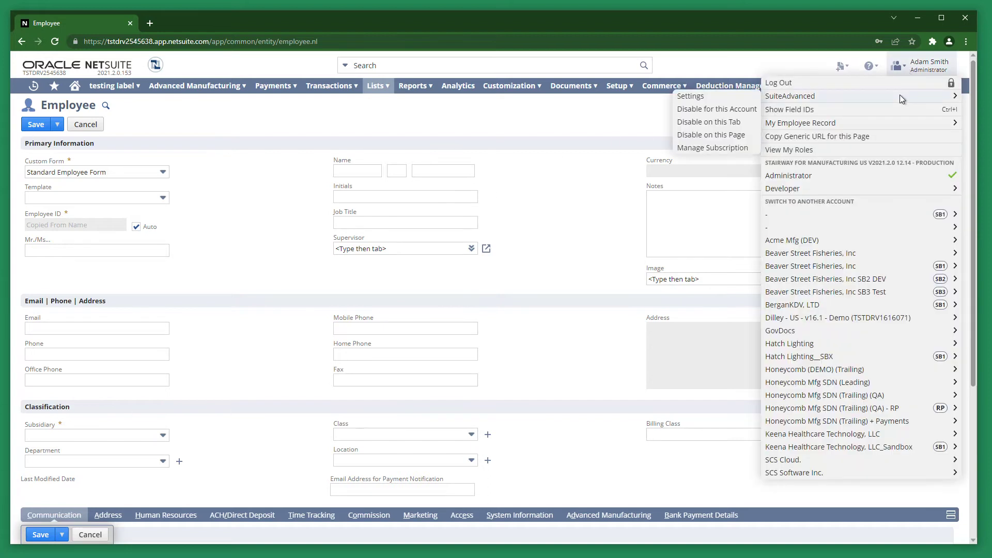
{"action": "left_click", "coordinate": [726, 98]}
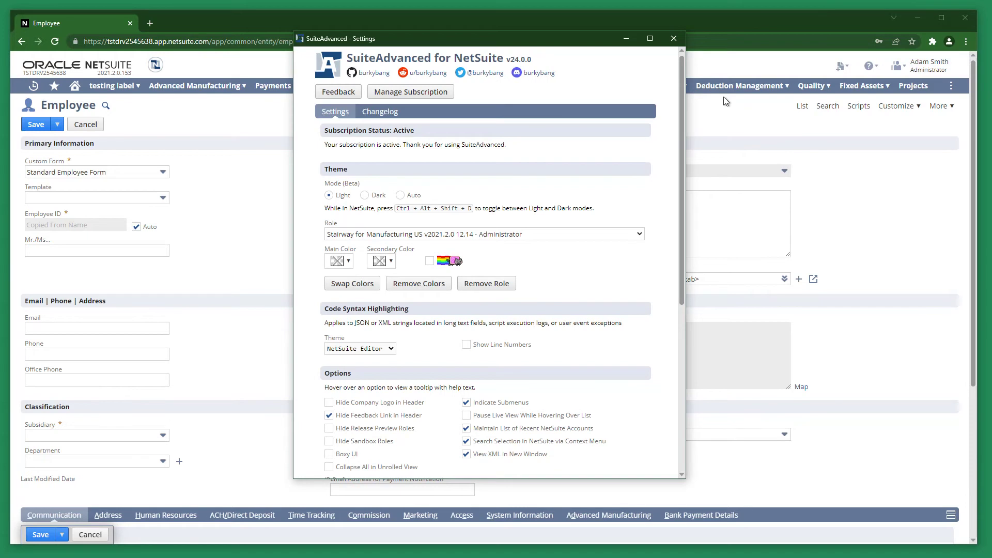
{"action": "left_click", "coordinate": [681, 42]}
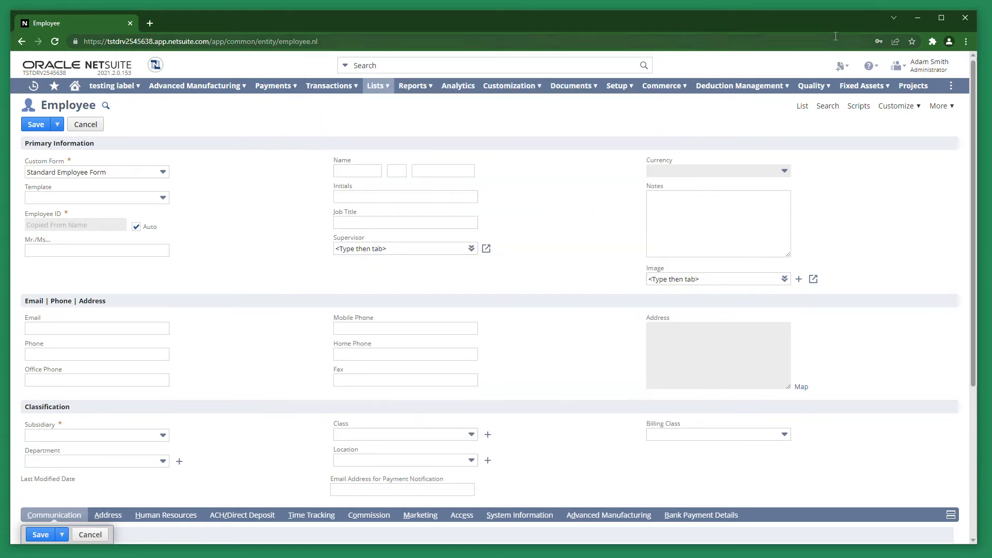
Pin SuiteAdvanced for NetSuite to Chrome's toolbar and open its settings popup from there.
{"action": "left_click", "coordinate": [933, 43]}
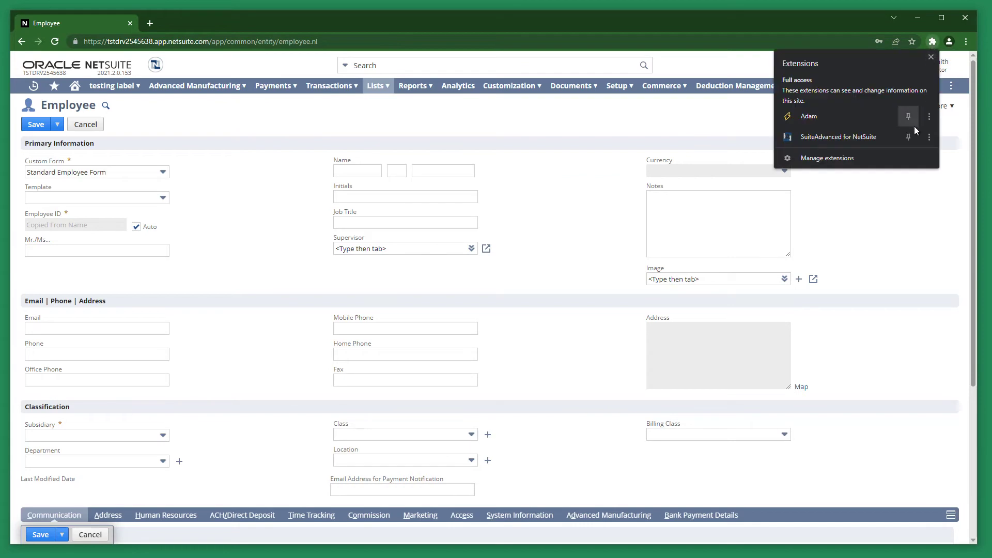
{"action": "left_click", "coordinate": [909, 137]}
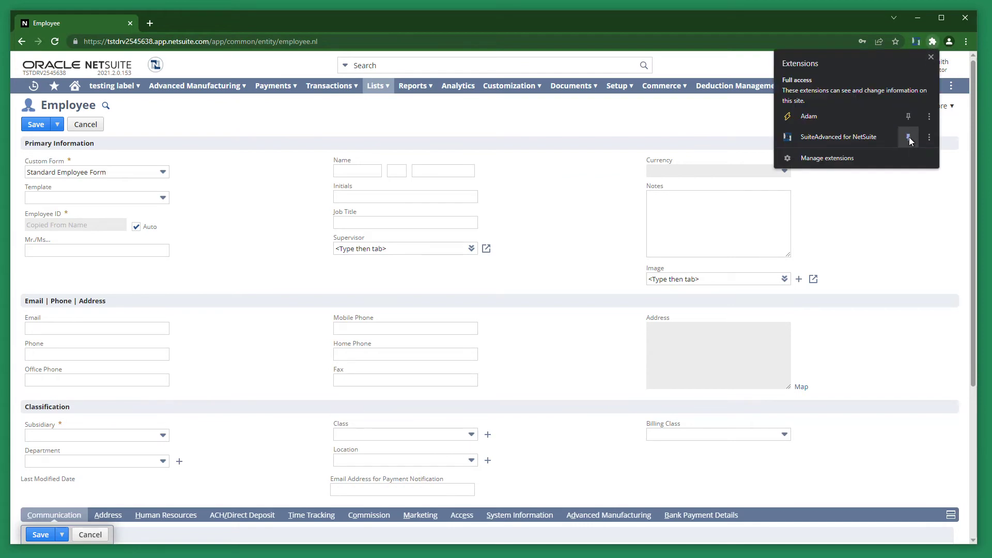
{"action": "left_click", "coordinate": [917, 42]}
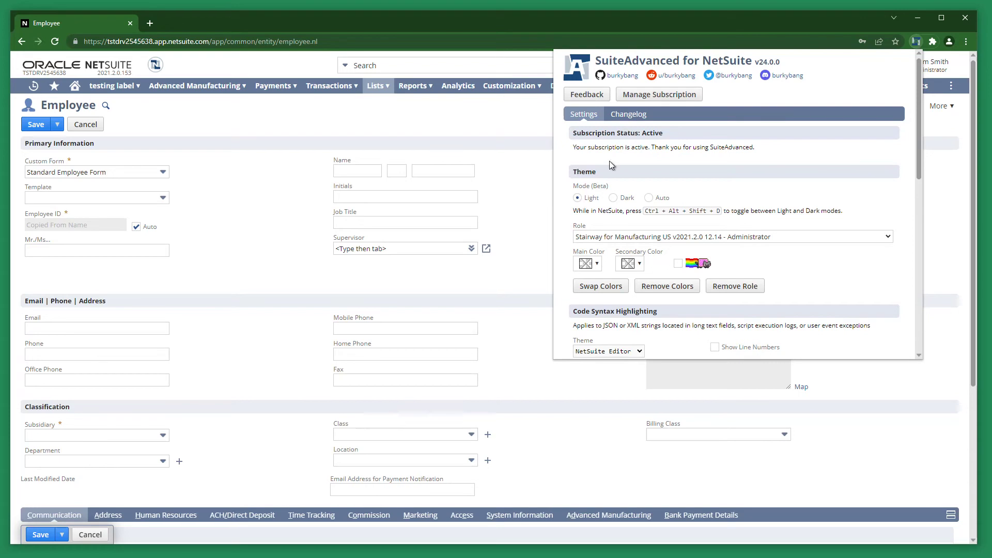
{"action": "mouse_move", "coordinate": [602, 185]}
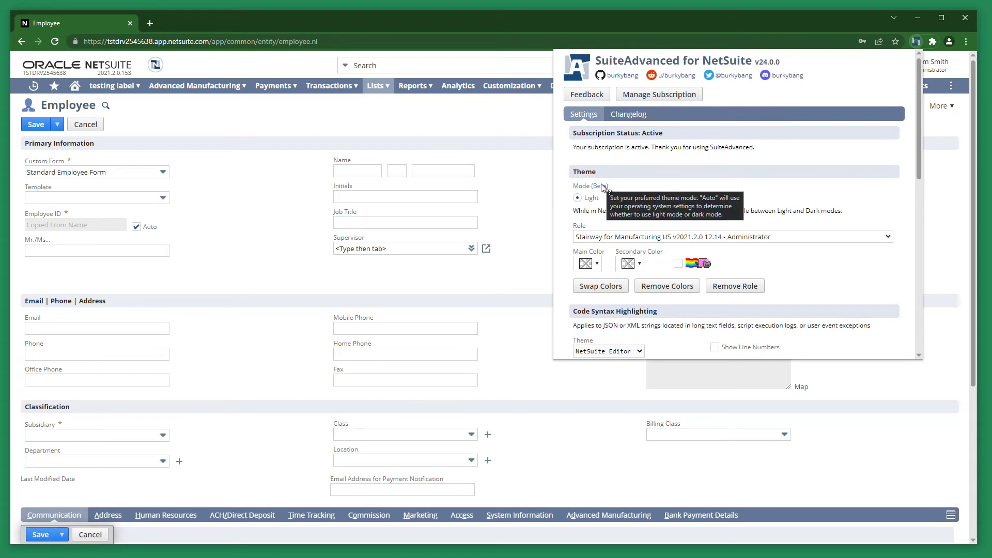
{"action": "left_click", "coordinate": [736, 237]}
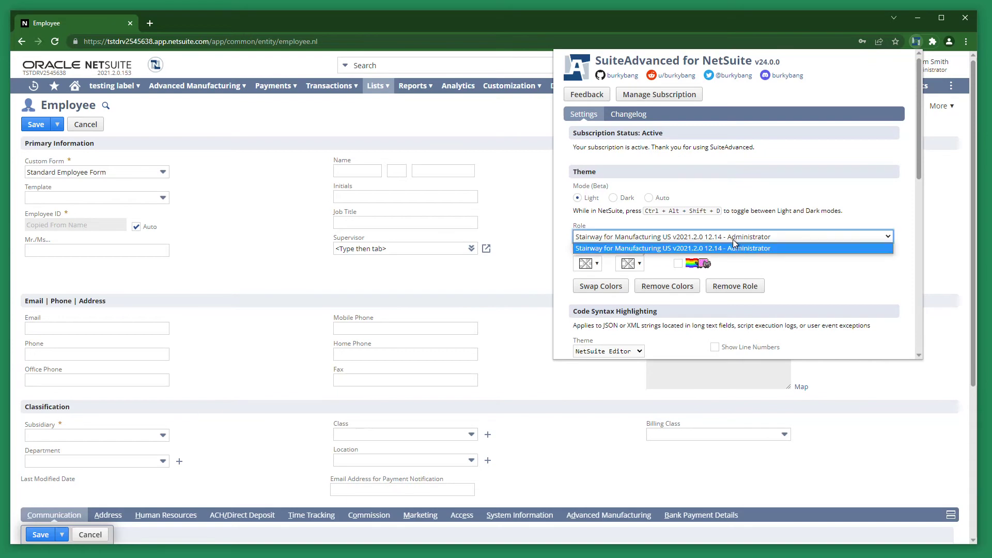
{"action": "left_click", "coordinate": [732, 241]}
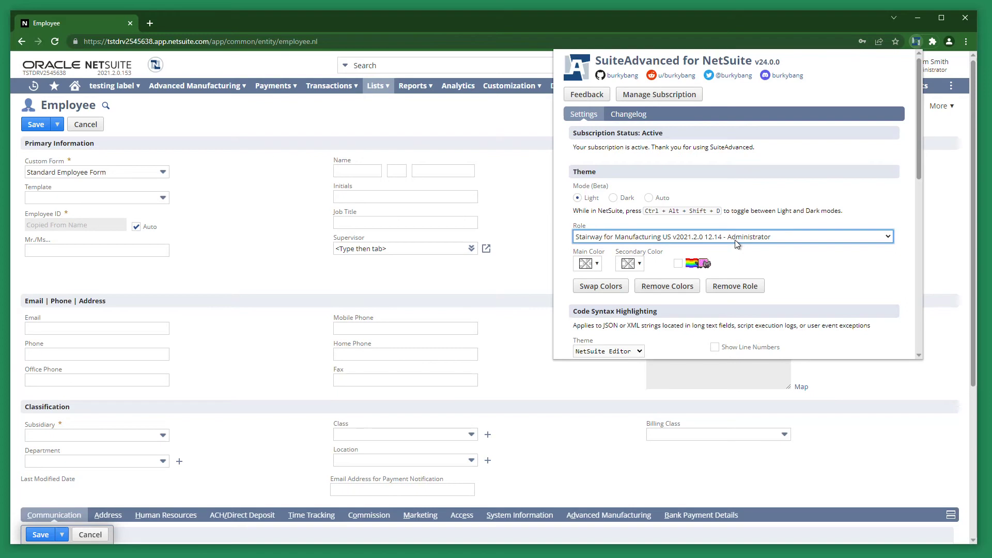
Pick blue #0066cc as Main Color, then fine-tune Secondary Color to mint green #51ffa9.
{"action": "left_click", "coordinate": [584, 264]}
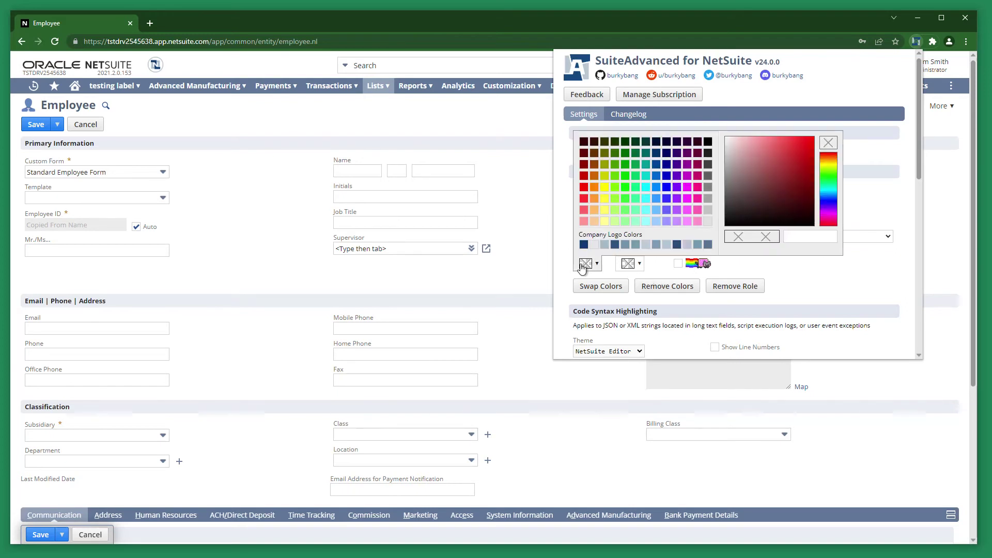
{"action": "left_click", "coordinate": [655, 177]}
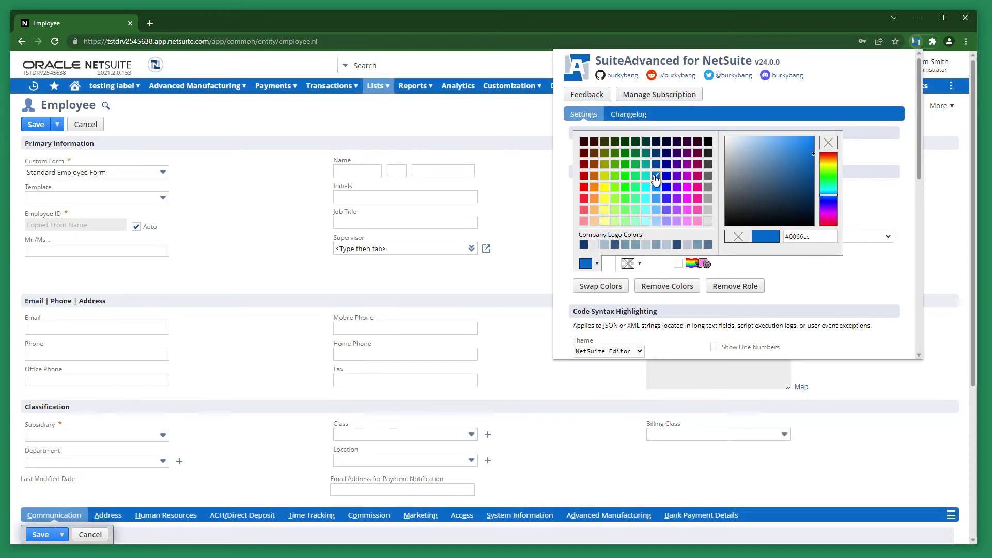
{"action": "left_click", "coordinate": [632, 264]}
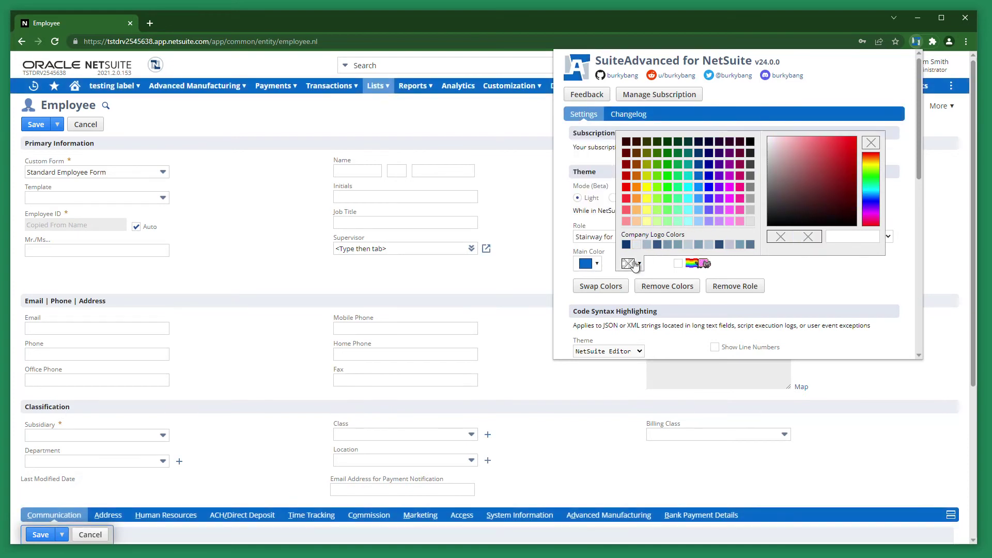
{"action": "left_click", "coordinate": [678, 188]}
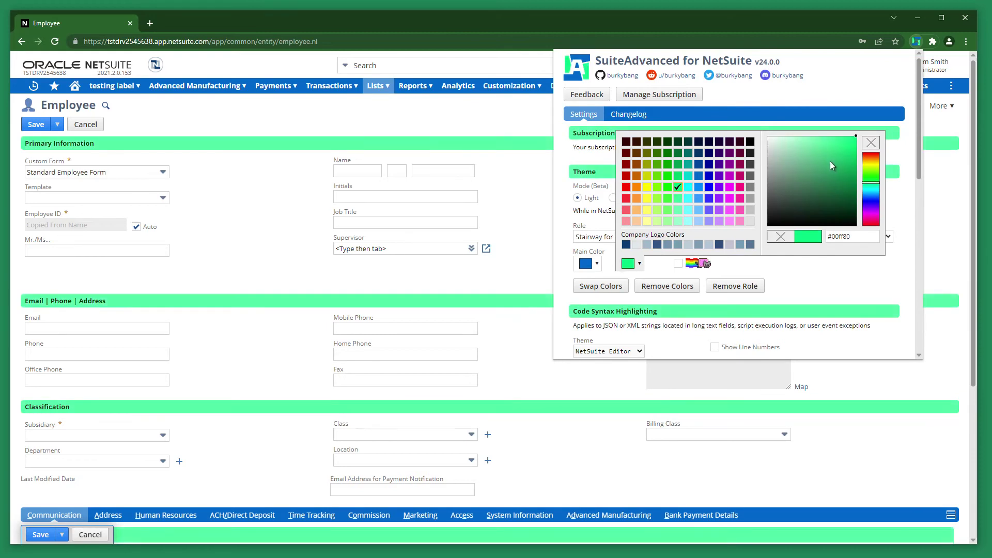
{"action": "left_click", "coordinate": [829, 147]}
{"action": "left_click_drag", "start_coordinate": [828, 149], "coordinate": [828, 136]}
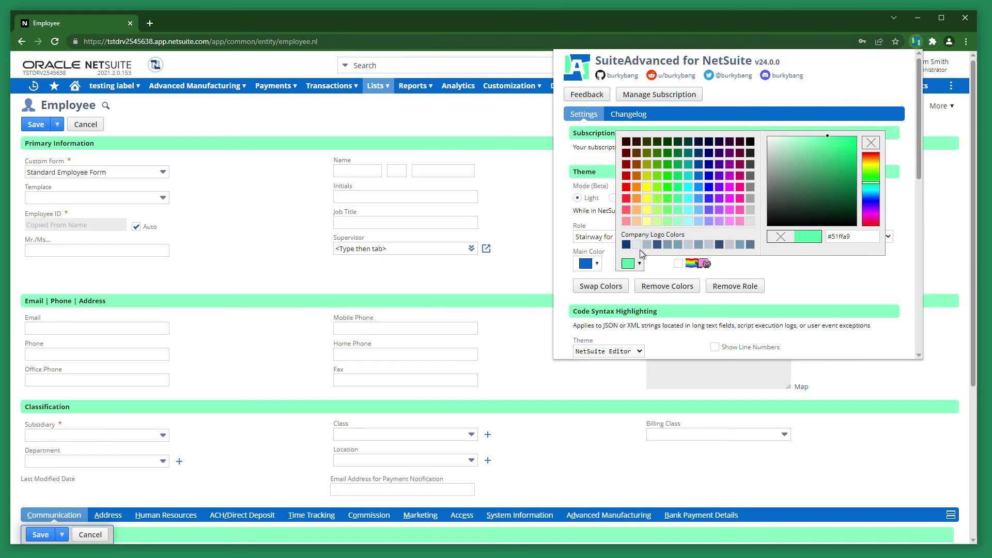
{"action": "left_click", "coordinate": [654, 264]}
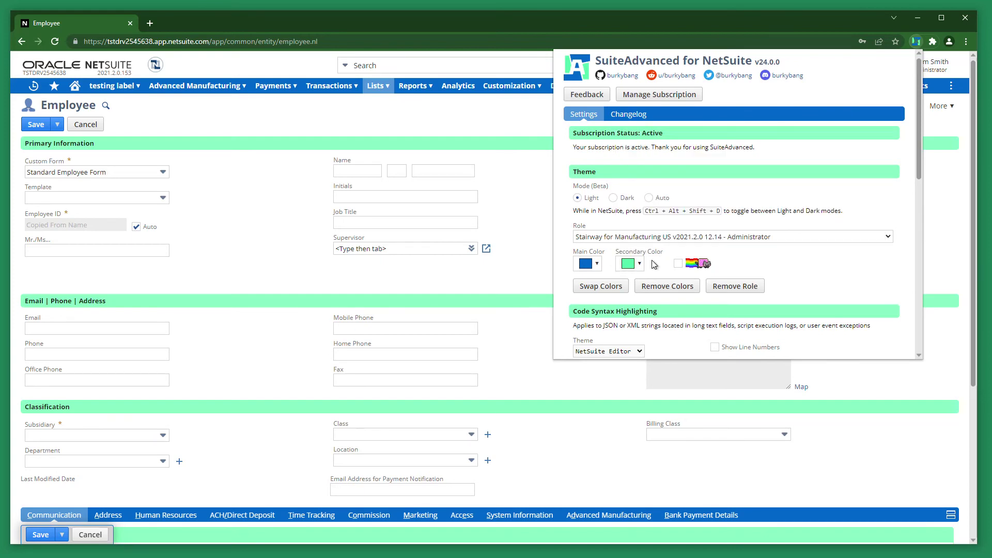
{"action": "left_click", "coordinate": [678, 263]}
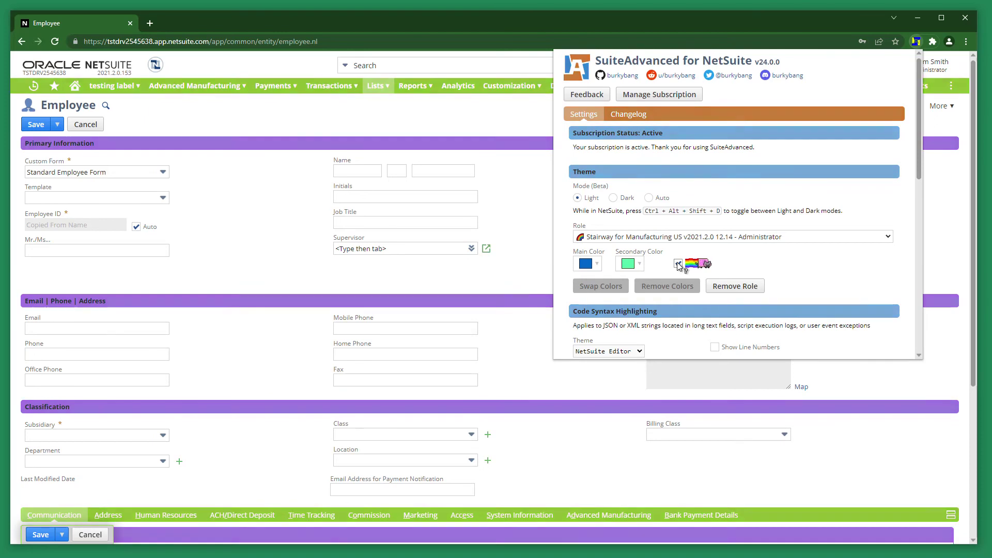
{"action": "left_click", "coordinate": [678, 264]}
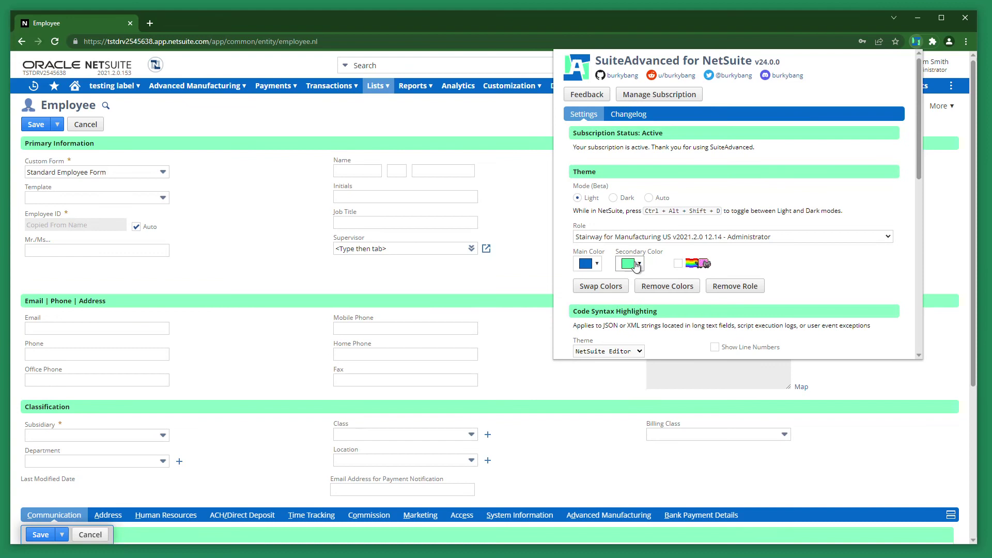
{"action": "left_click", "coordinate": [612, 291]}
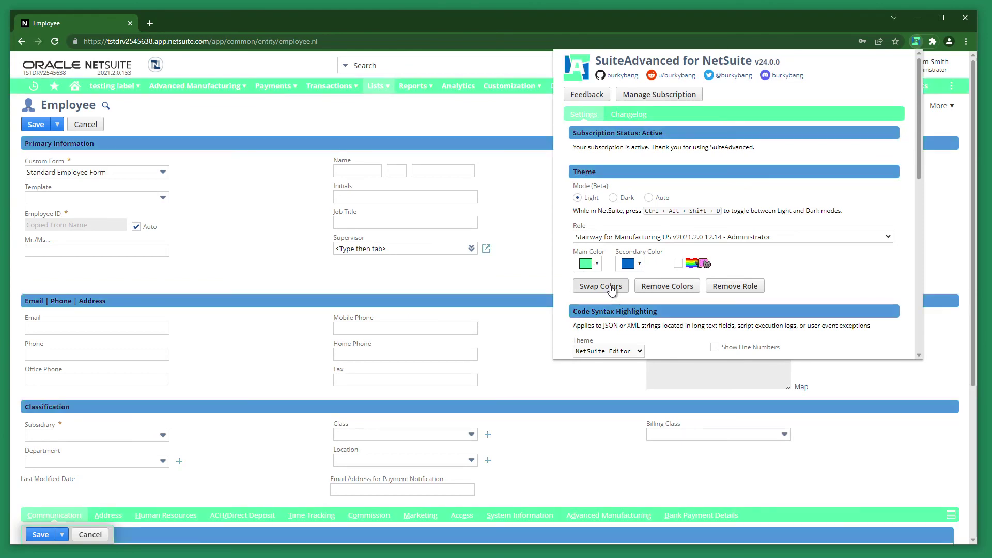
{"action": "left_click", "coordinate": [612, 287]}
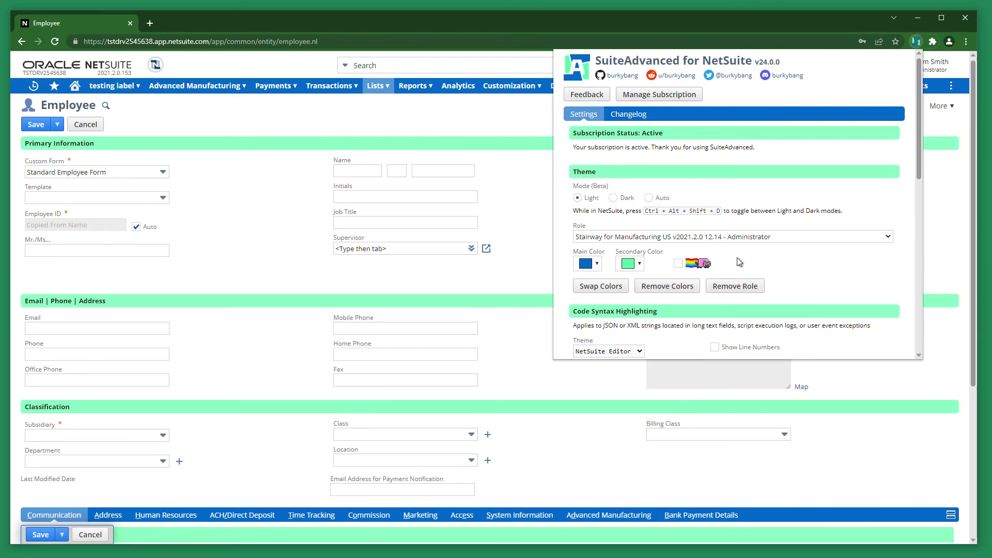
{"action": "left_click", "coordinate": [738, 238]}
{"action": "left_click", "coordinate": [738, 239]}
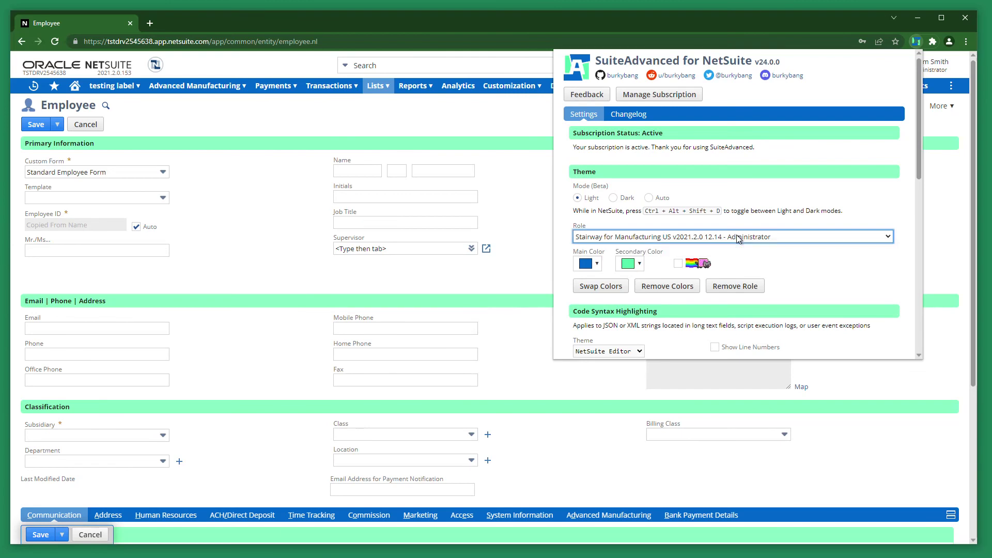
Switch SuiteAdvanced's Theme Mode (Beta) to Dark, then to Auto.
{"action": "left_click", "coordinate": [743, 204]}
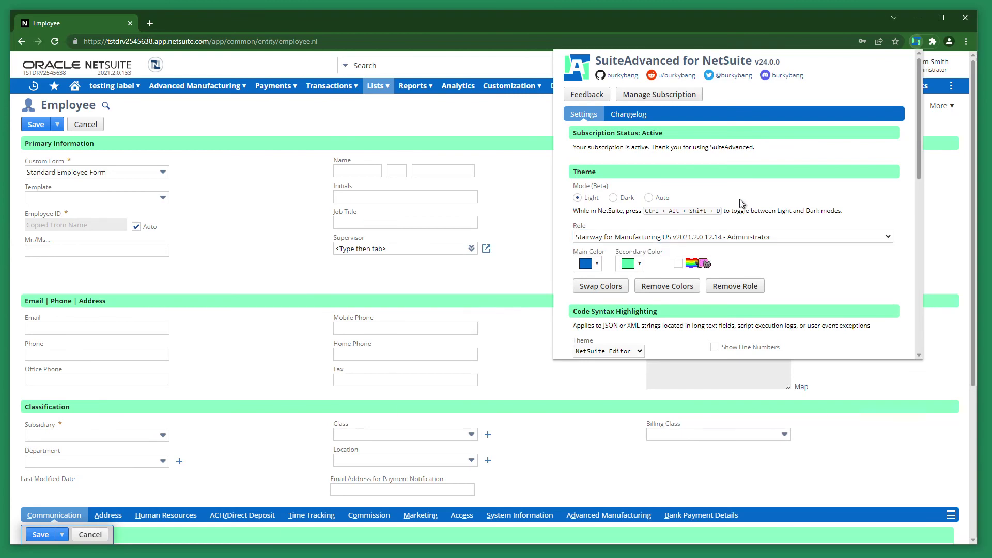
{"action": "left_click", "coordinate": [614, 199]}
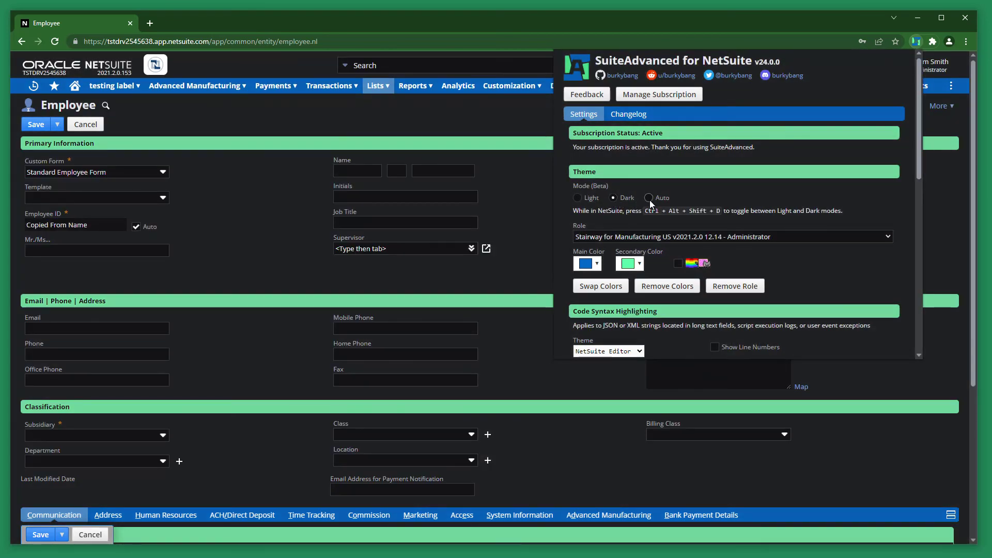
{"action": "left_click", "coordinate": [649, 199]}
Switch Windows' colour mode to Light and then back to Dark to test NetSuite following along.
{"action": "left_click_drag", "start_coordinate": [301, 551], "coordinate": [302, 133]}
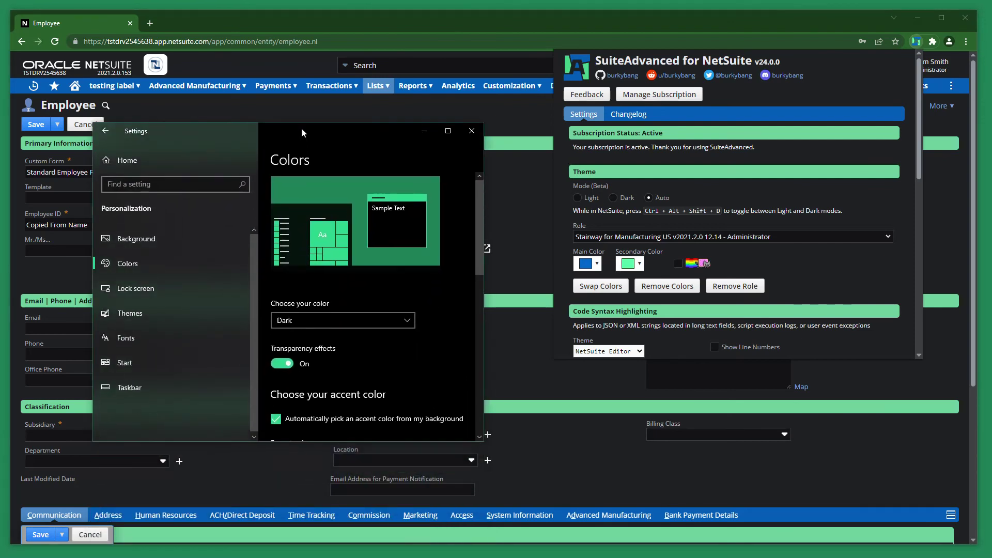
{"action": "left_click", "coordinate": [353, 320]}
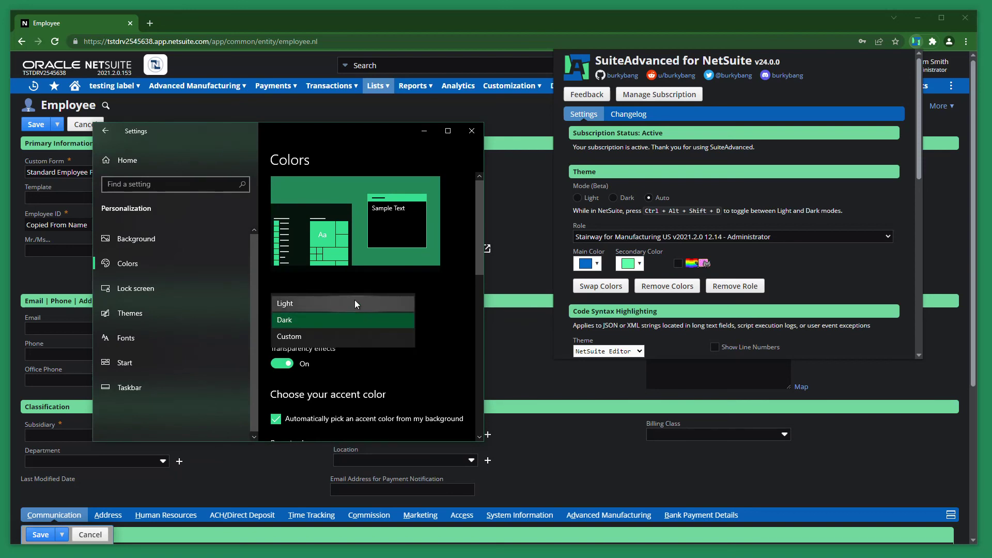
{"action": "left_click", "coordinate": [354, 303]}
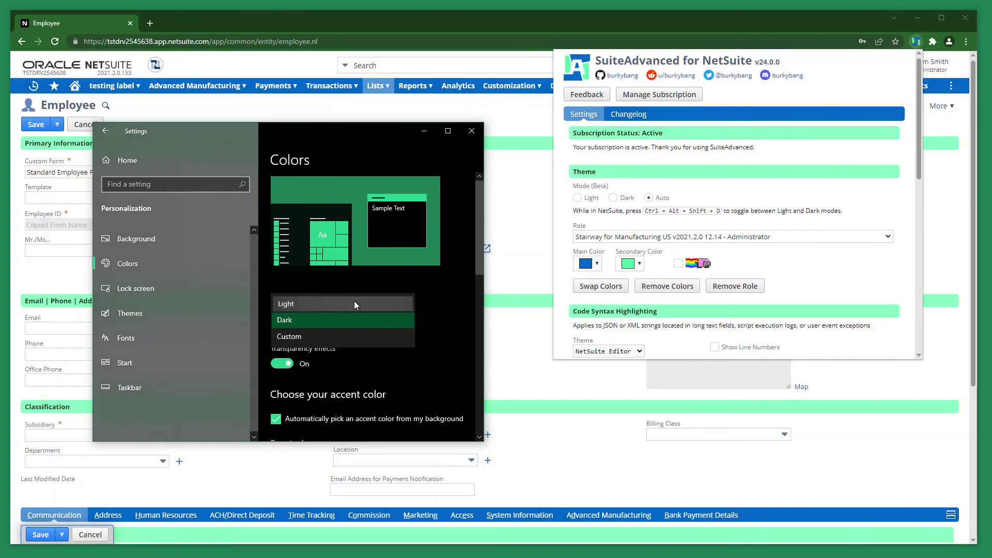
{"action": "left_click", "coordinate": [355, 320]}
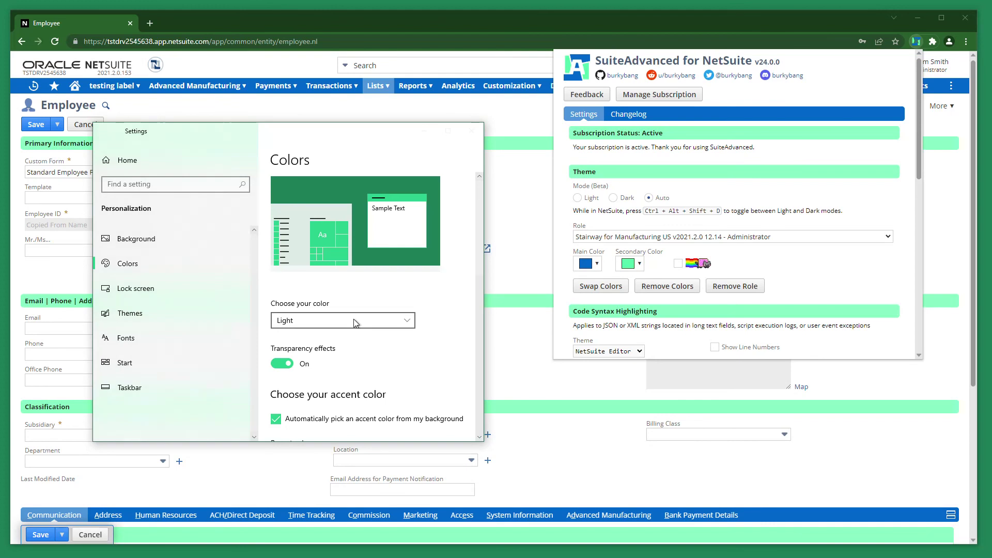
{"action": "left_click", "coordinate": [350, 338]}
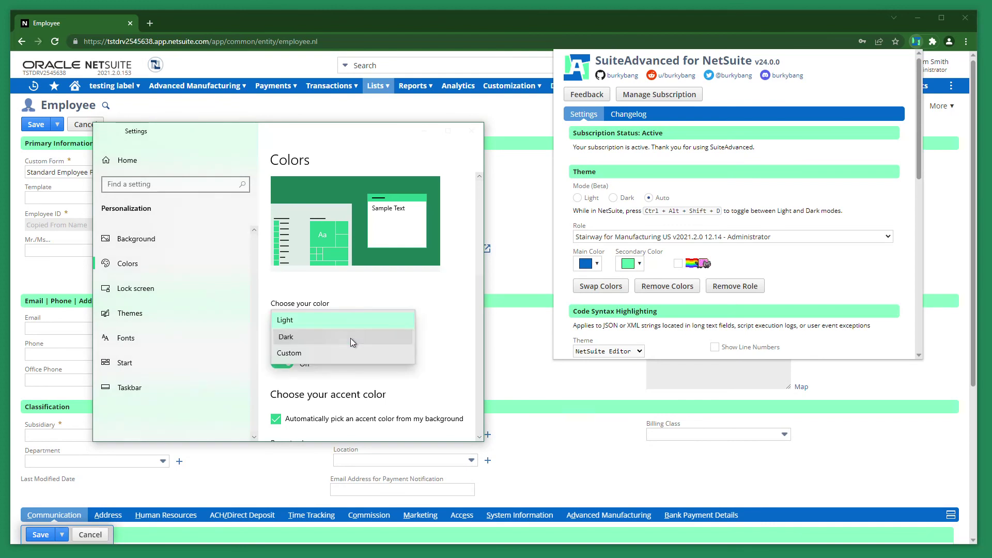